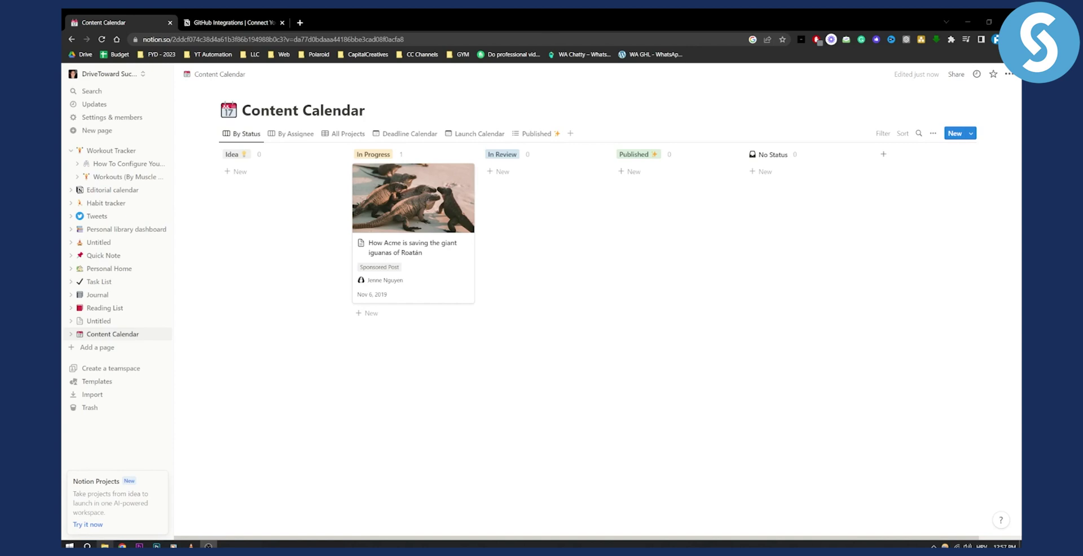
Step: Switch to the 'GitHub Integrations | Connect' browser tab to view Notion's GitHub integration page
{"action": "left_click", "coordinate": [234, 22]}
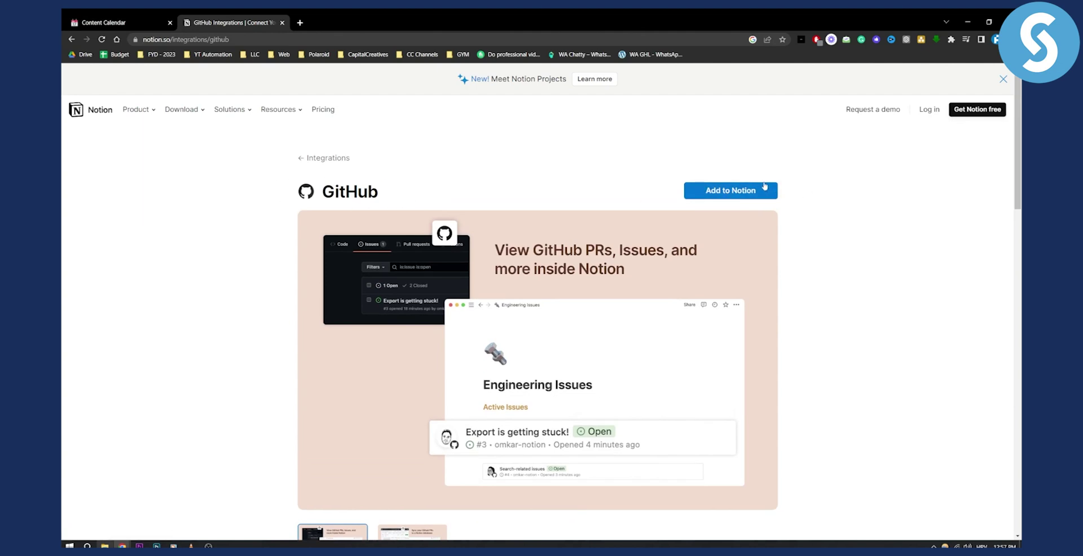
Step: Add the GitHub integration to Notion, opening My connections settings in a new tab
{"action": "left_click", "coordinate": [739, 193]}
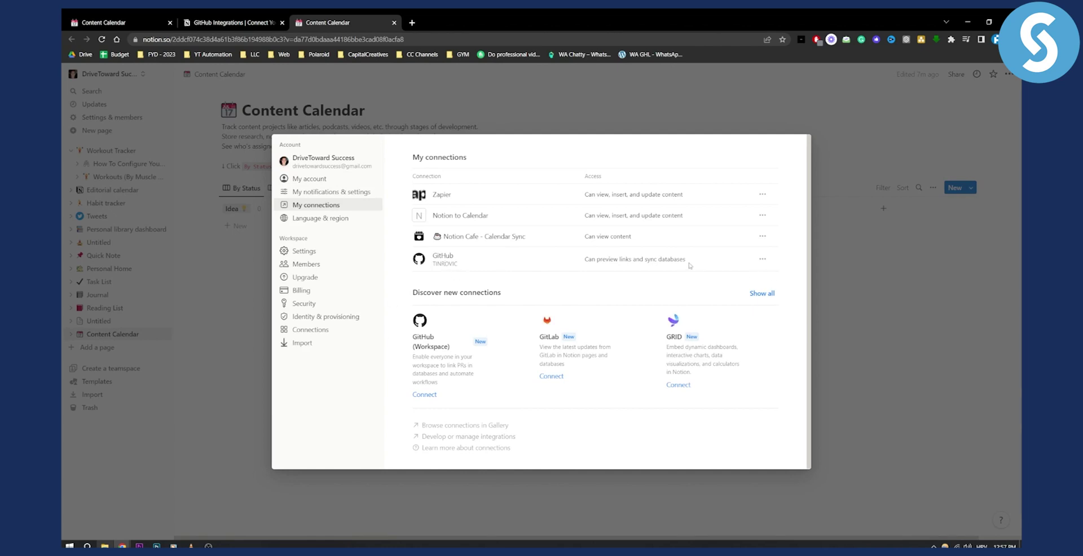
Step: Check the existing GitHub connection's options, then start connecting GitHub (Workspace)
{"action": "left_click", "coordinate": [762, 259]}
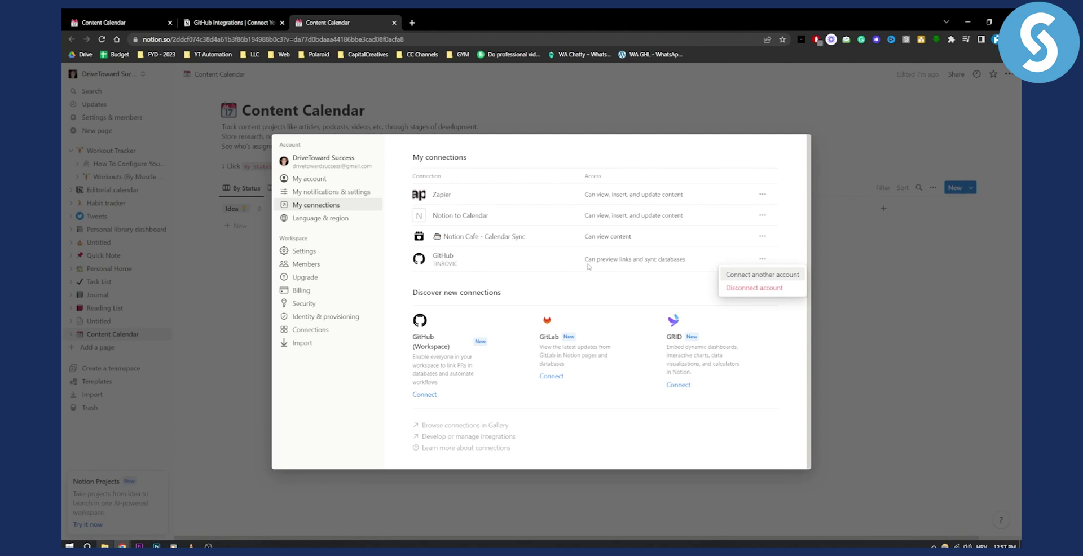
{"action": "left_click", "coordinate": [523, 263]}
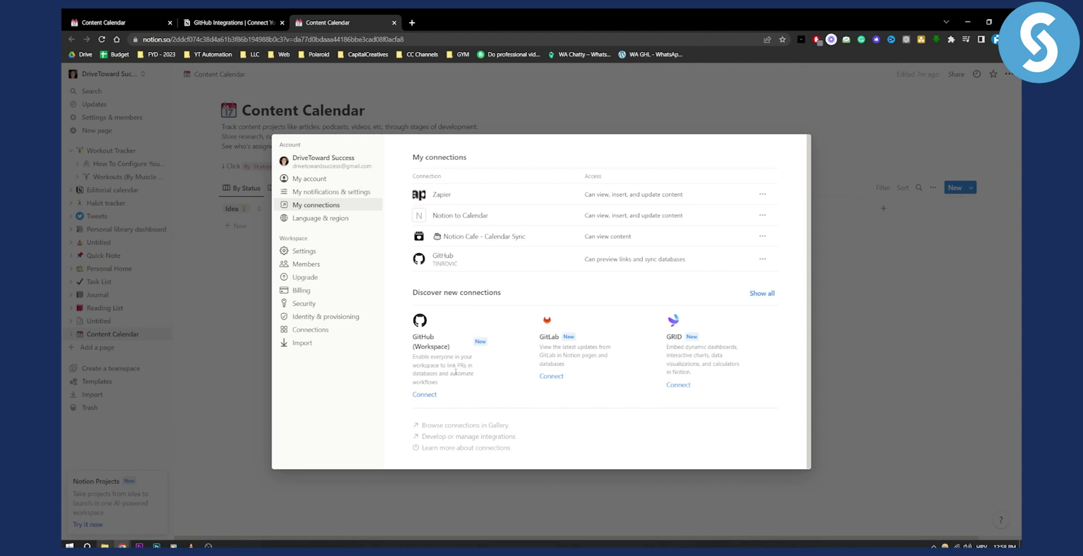
{"action": "left_click", "coordinate": [425, 396]}
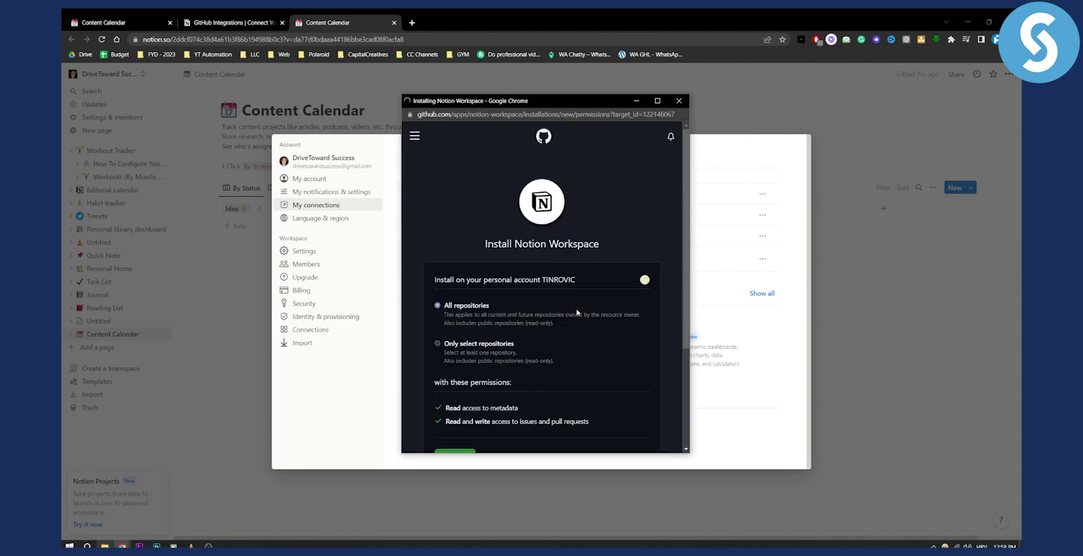
Step: Install the Notion Workspace GitHub app for all repositories, confirming with the saved account password
{"action": "scroll", "coordinate": [571, 313], "scroll_direction": "down", "scroll_amount": 1}
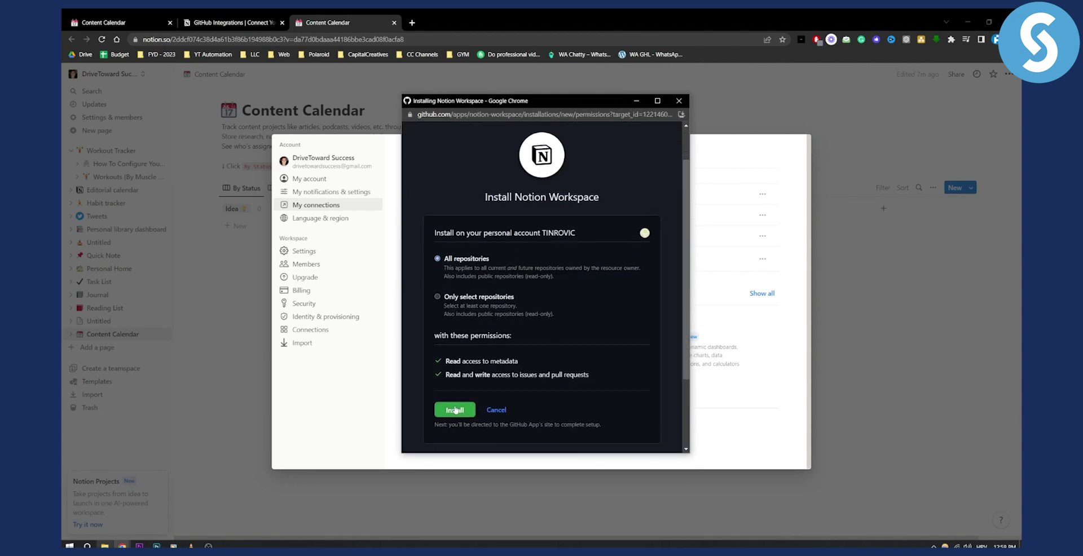
{"action": "left_click", "coordinate": [455, 411]}
{"action": "left_click", "coordinate": [546, 224]}
{"action": "left_click", "coordinate": [559, 248]}
{"action": "left_click", "coordinate": [545, 254]}
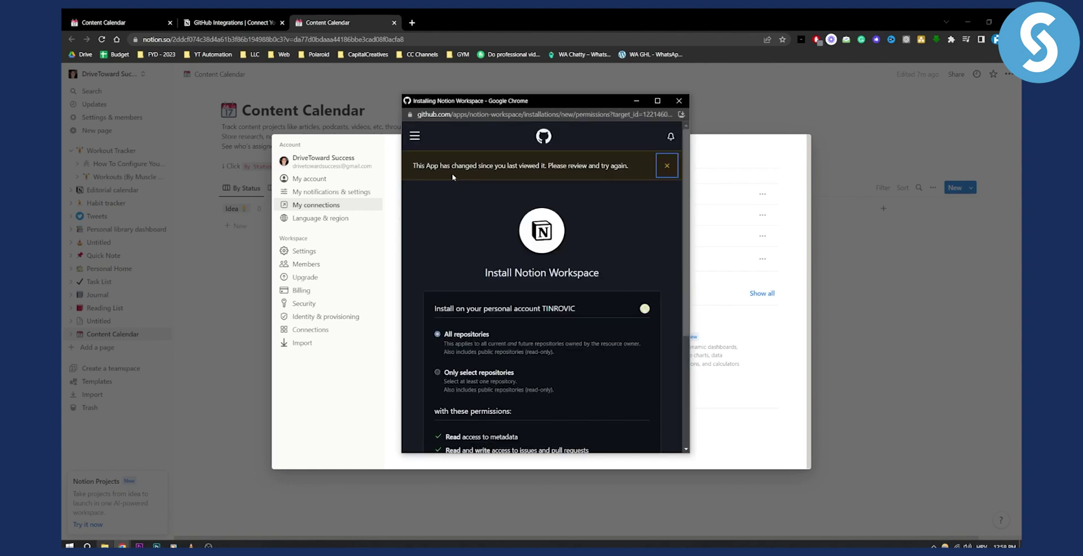
{"action": "scroll", "coordinate": [545, 330], "scroll_direction": "down", "scroll_amount": 3}
{"action": "left_click", "coordinate": [455, 325]}
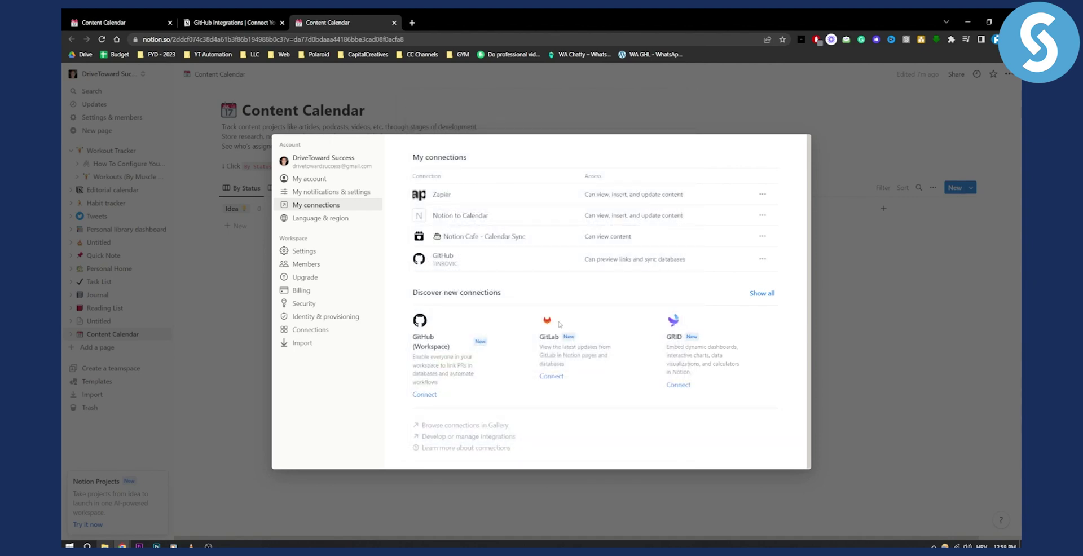
Step: Create a new Content Calendar page titled '/github' and type '/github' in its body
{"action": "left_click", "coordinate": [996, 205]}
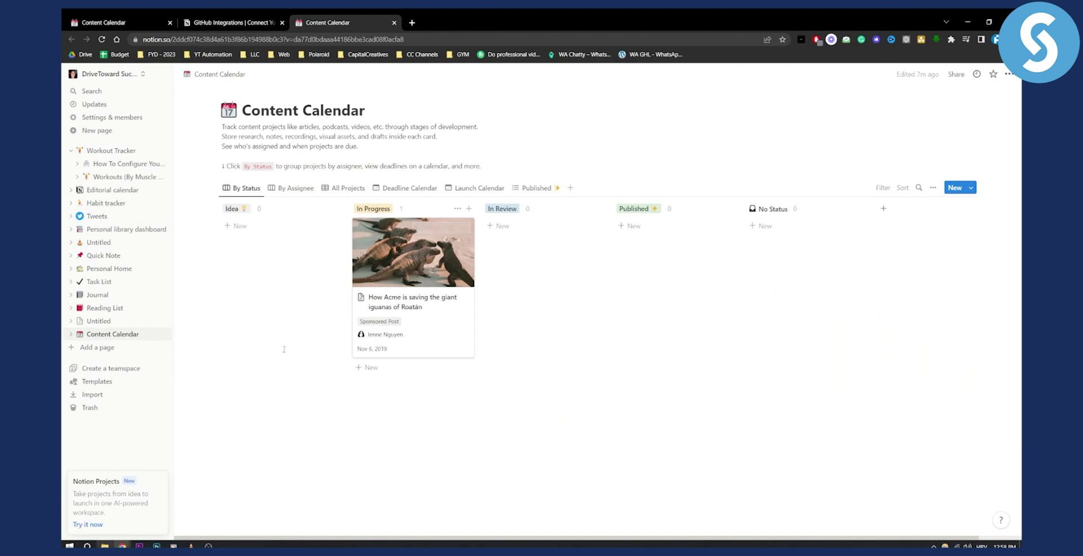
{"action": "left_click", "coordinate": [956, 187]}
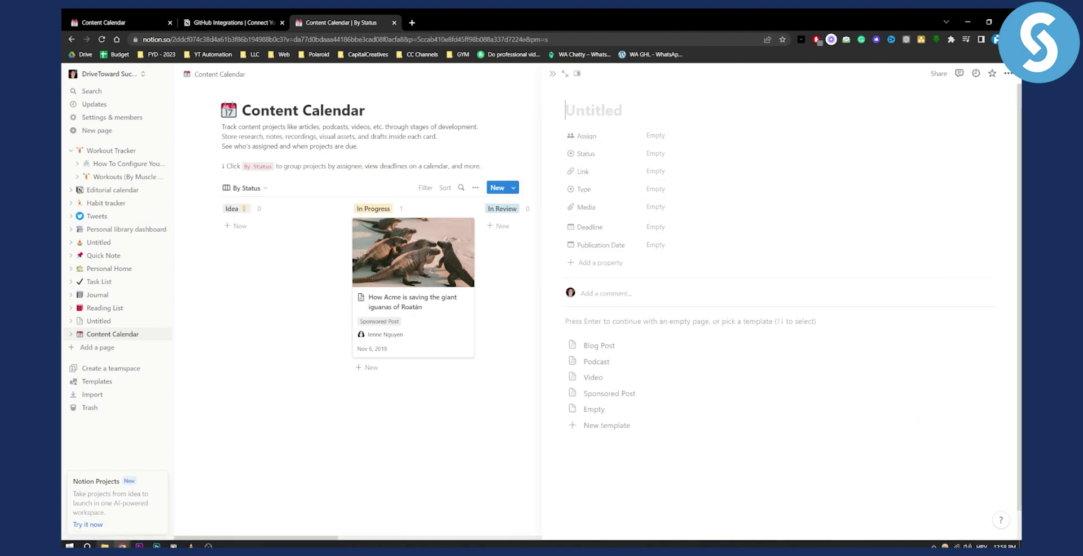
{"action": "type", "text": "/github"}
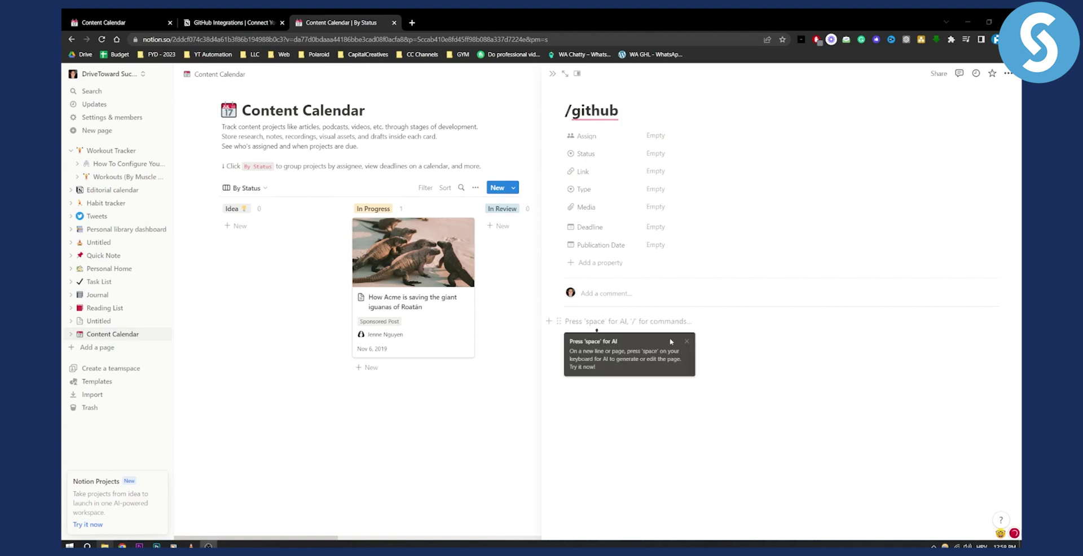
{"action": "left_click", "coordinate": [687, 341]}
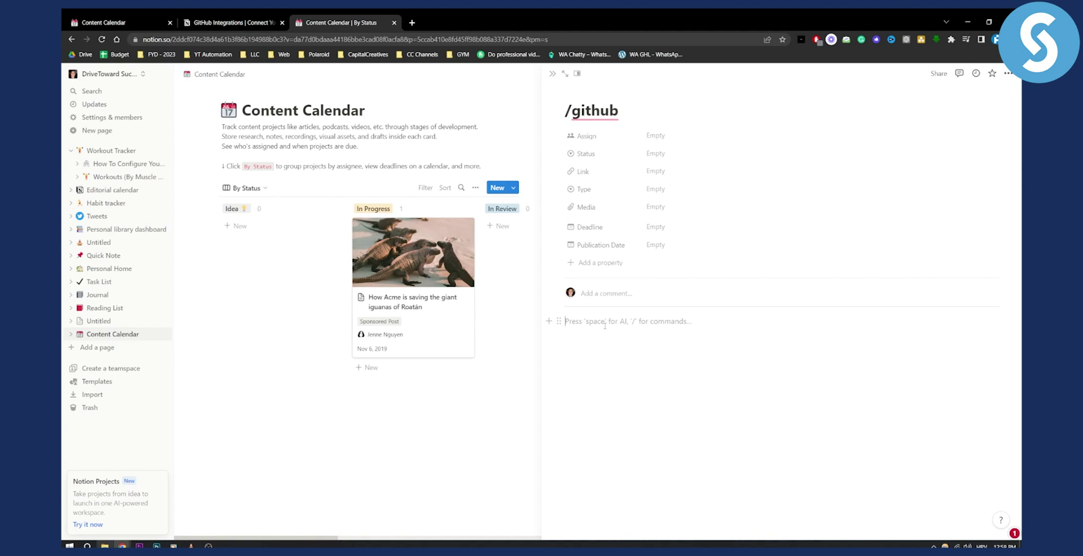
{"action": "type", "text": "/github"}
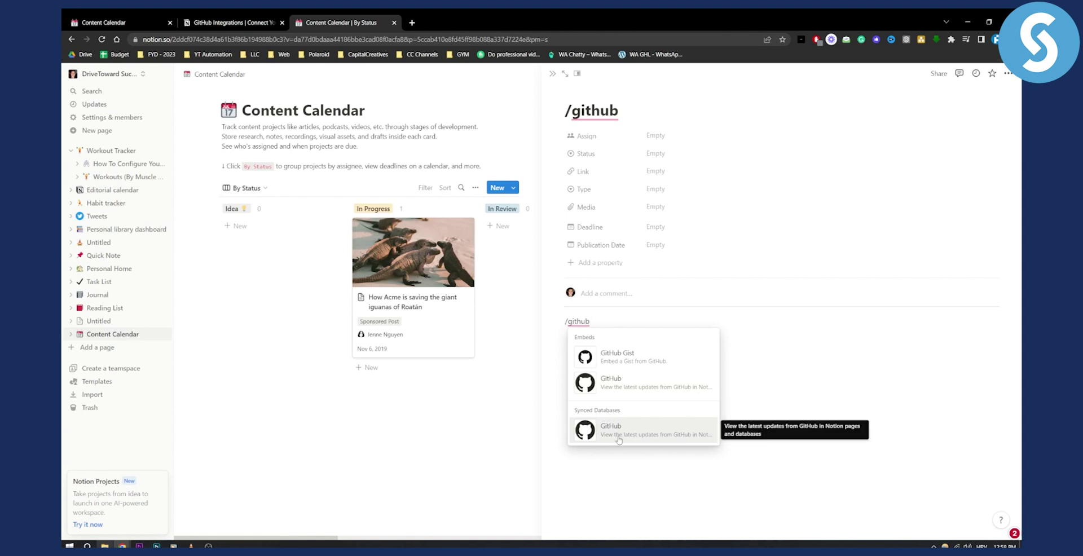
Step: Insert a GitHub synced database syncing the GROUP1 PRs pull requests
{"action": "left_click", "coordinate": [689, 438]}
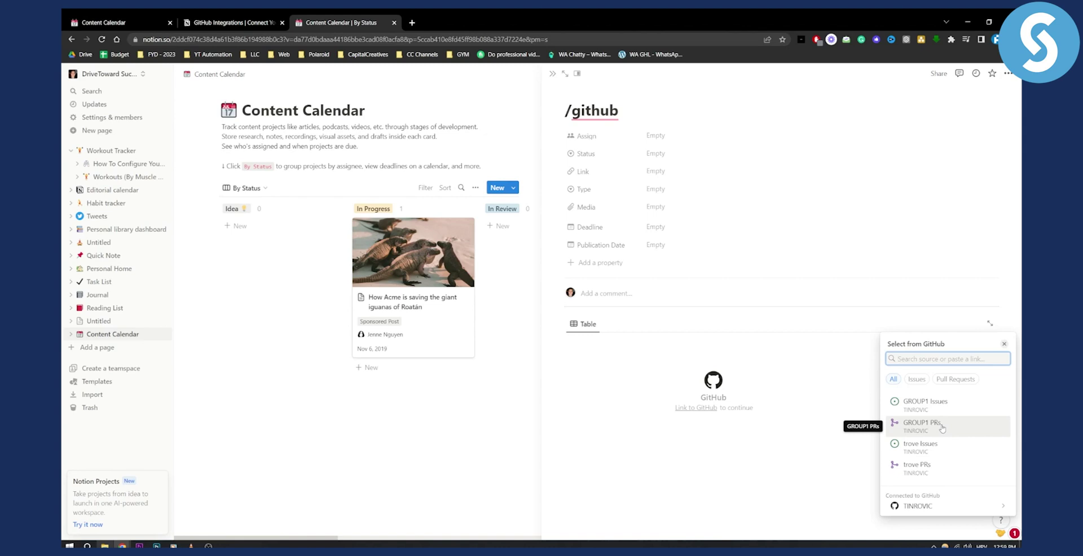
{"action": "left_click", "coordinate": [942, 429]}
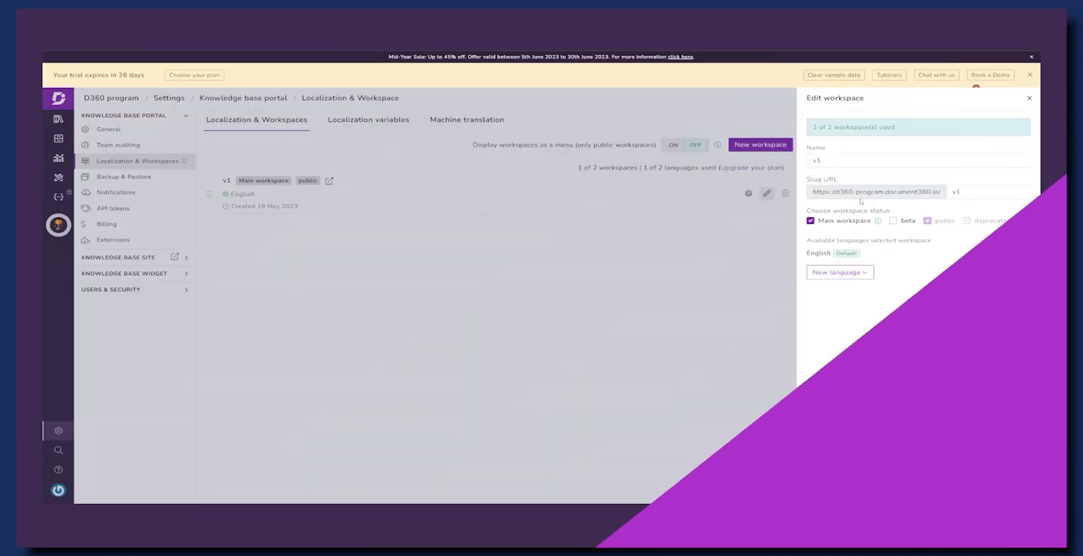
Step: Add Icelandic as a v1 workspace language, then view machine translation character details
{"action": "left_click", "coordinate": [841, 272]}
{"action": "scroll", "coordinate": [835, 174], "scroll_direction": "down", "scroll_amount": 4}
{"action": "scroll", "coordinate": [834, 172], "scroll_direction": "down", "scroll_amount": 6}
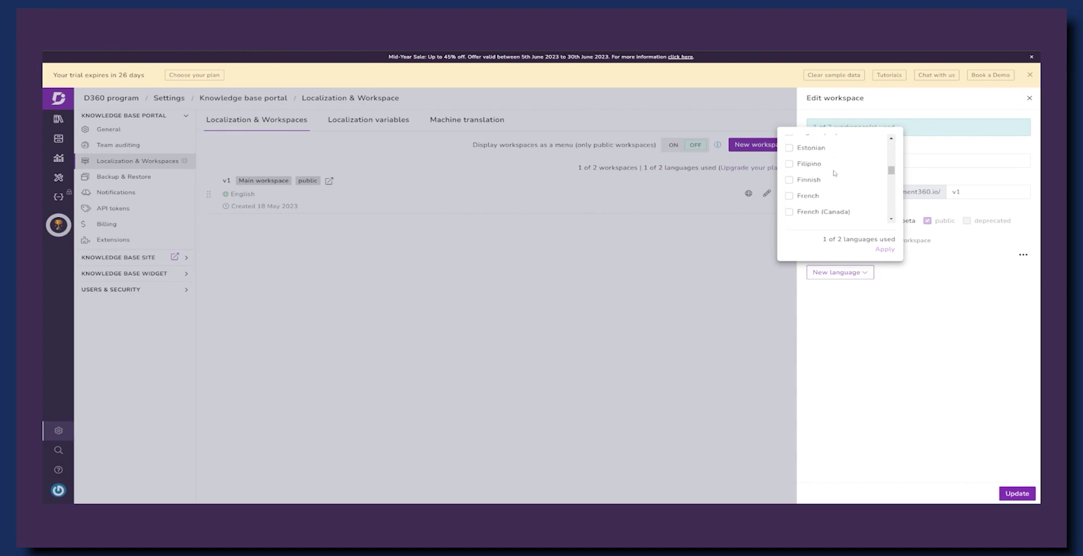
{"action": "left_click", "coordinate": [825, 176]}
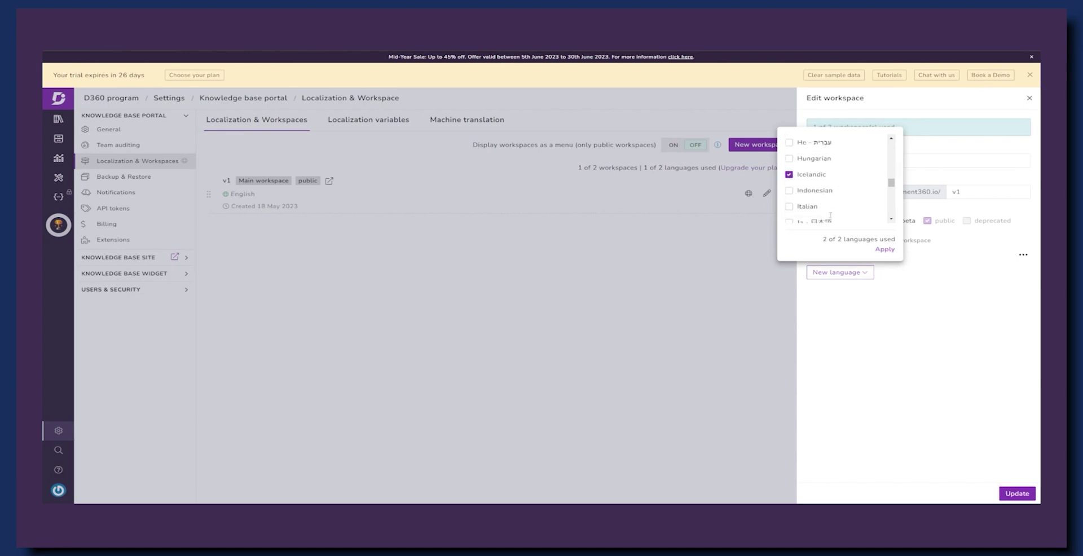
{"action": "left_click", "coordinate": [884, 250]}
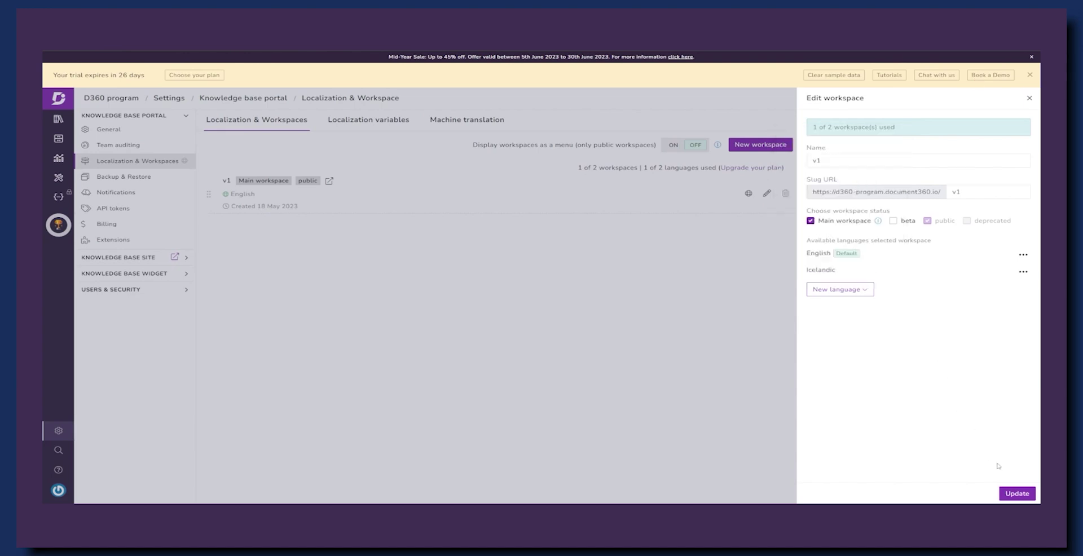
{"action": "left_click", "coordinate": [1017, 494]}
{"action": "left_click", "coordinate": [468, 119]}
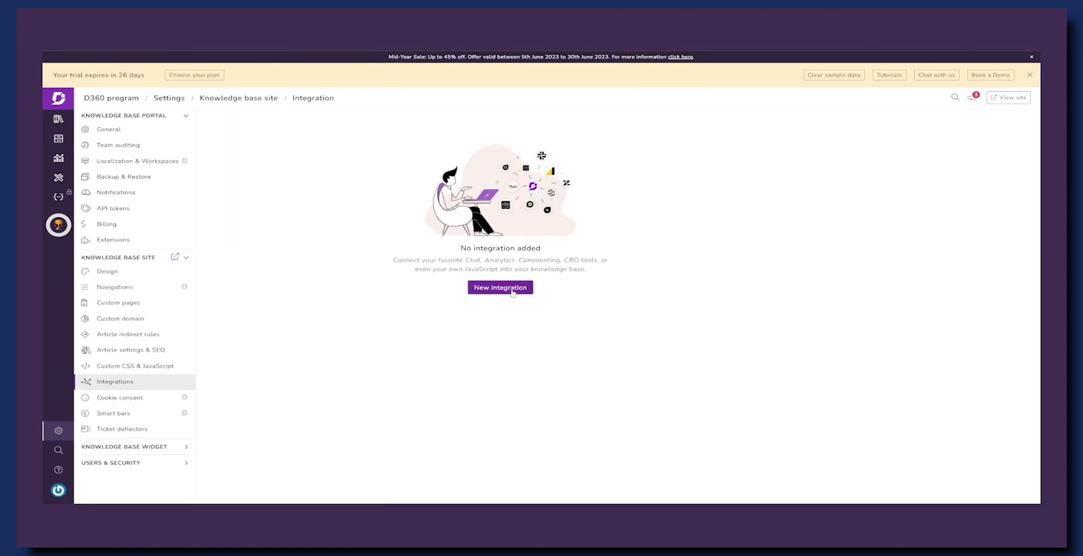
Step: Start a new knowledge base integration and browse the list of available integrations
{"action": "left_click", "coordinate": [509, 289]}
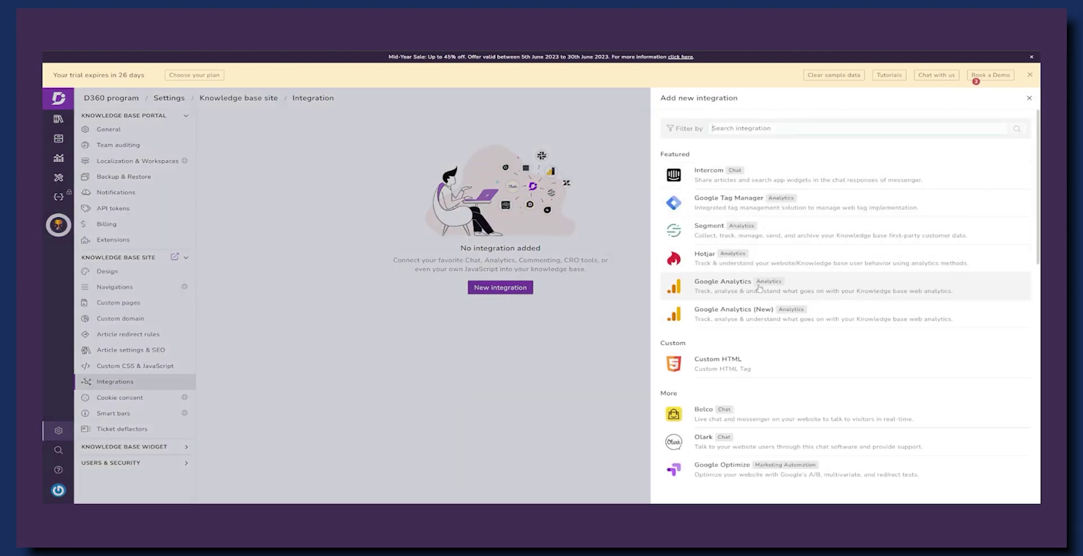
{"action": "scroll", "coordinate": [737, 366], "scroll_direction": "down", "scroll_amount": 3}
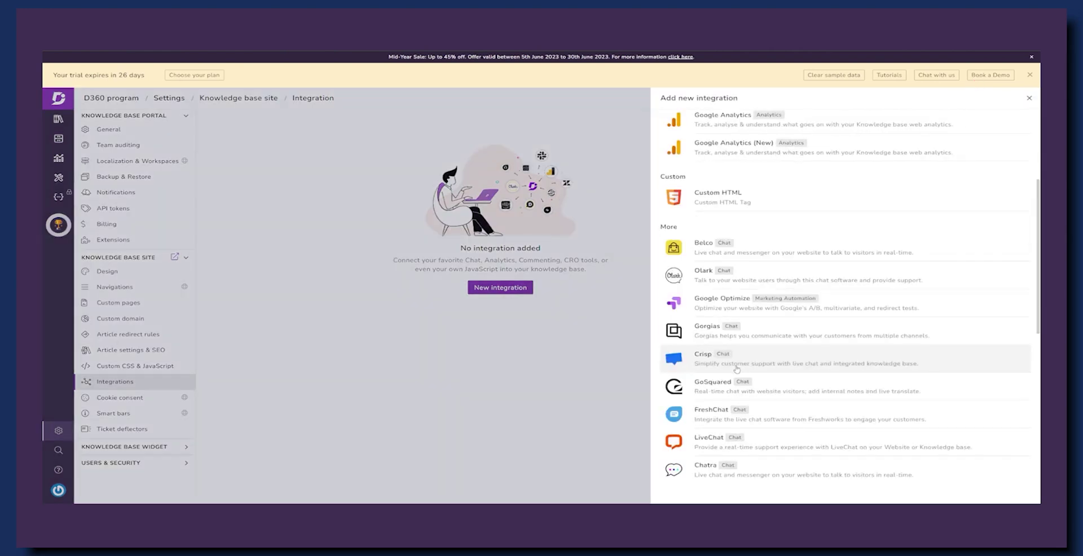
{"action": "scroll", "coordinate": [737, 373], "scroll_direction": "down", "scroll_amount": 2}
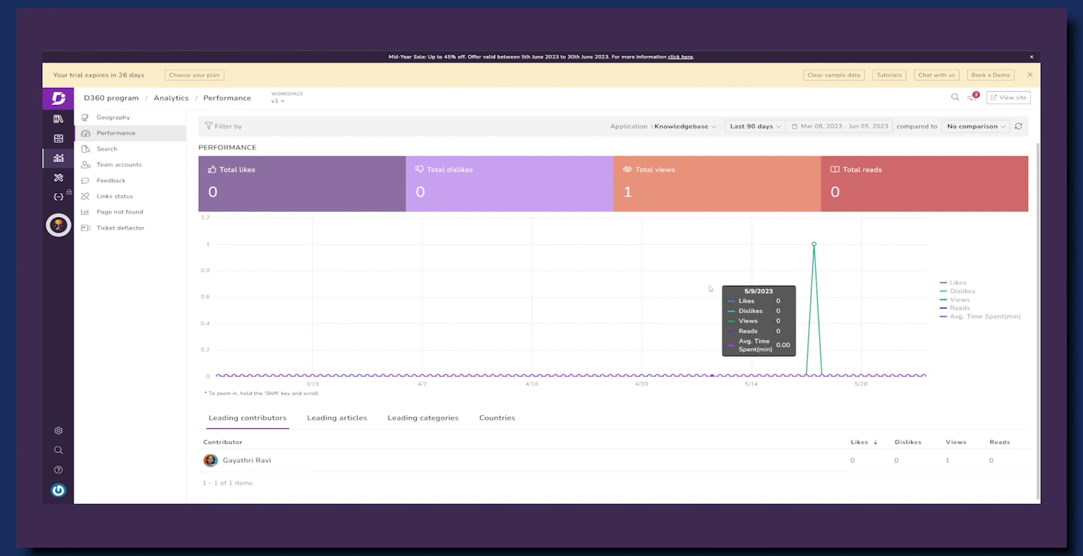
{"action": "scroll", "coordinate": [706, 296], "scroll_direction": "down", "scroll_amount": 1}
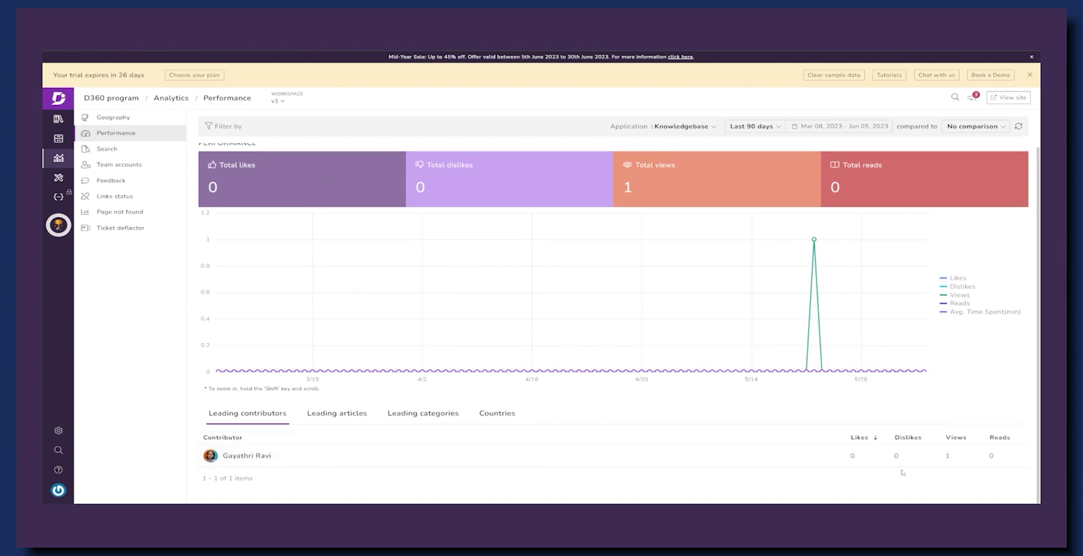
{"action": "scroll", "coordinate": [1011, 329], "scroll_direction": "up", "scroll_amount": 1}
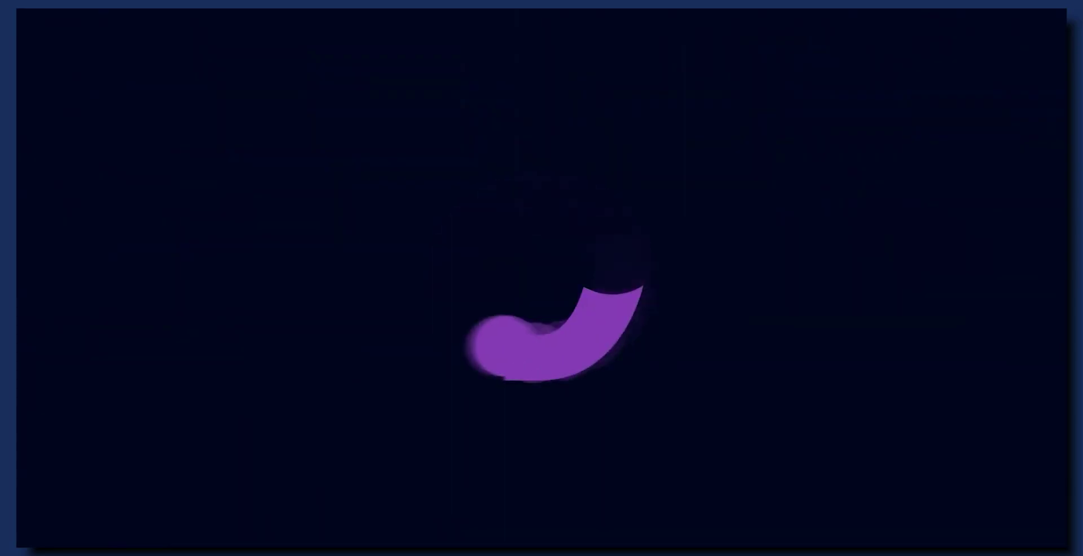